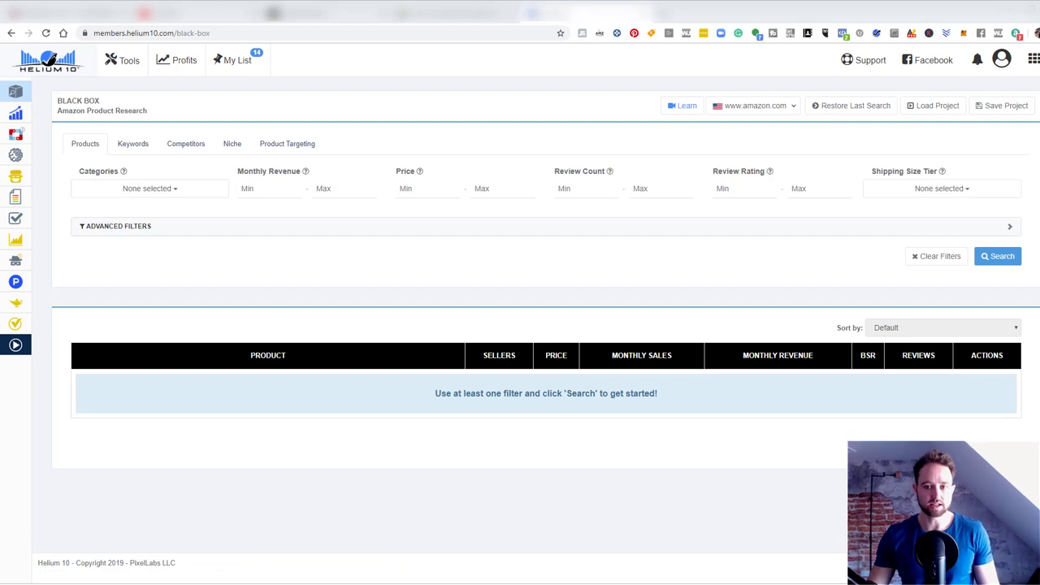
pyautogui.click(794, 110)
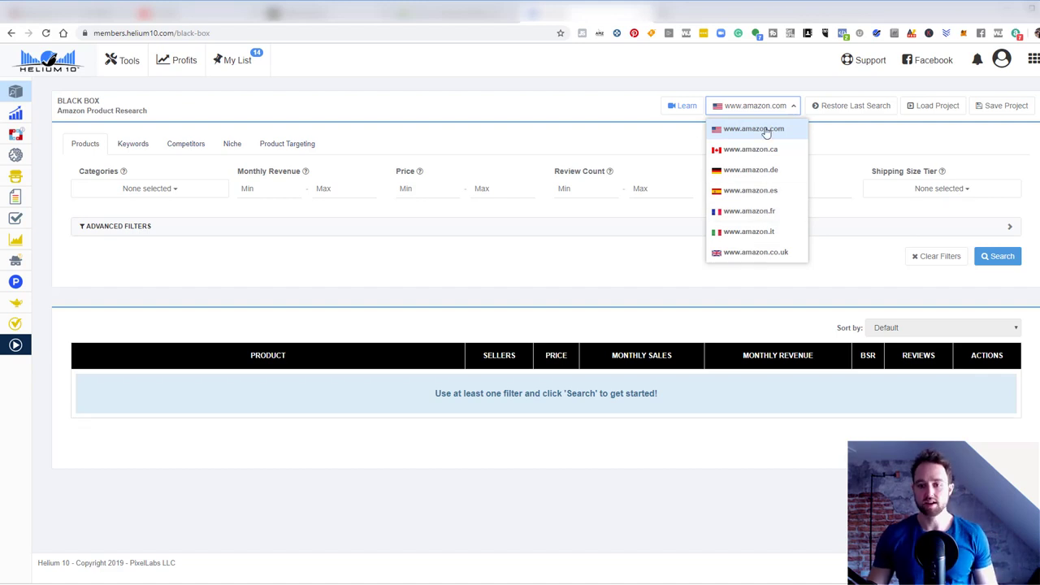
pyautogui.click(888, 141)
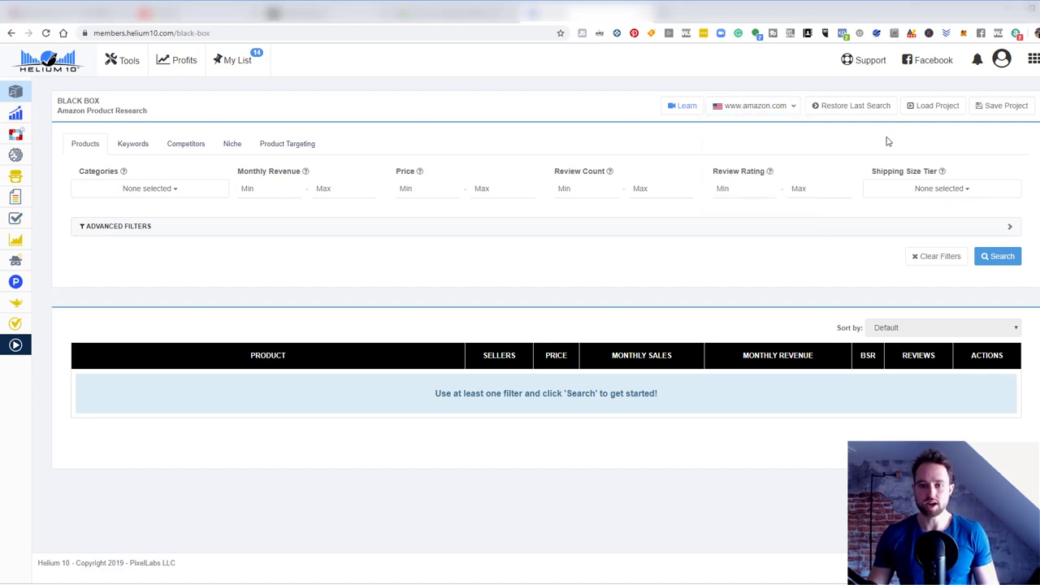
pyautogui.click(178, 189)
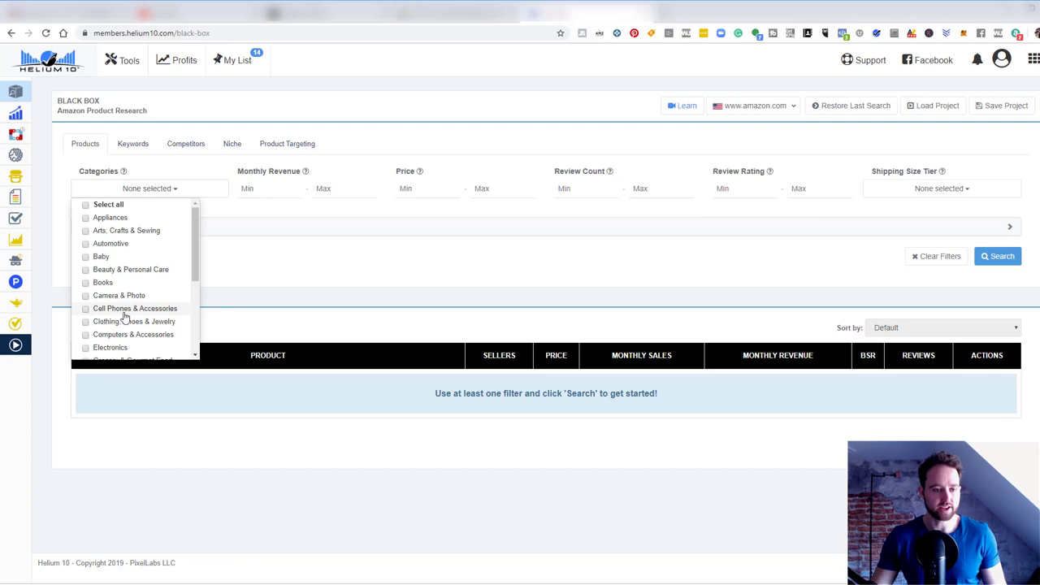
pyautogui.scroll(-4, 152, 244)
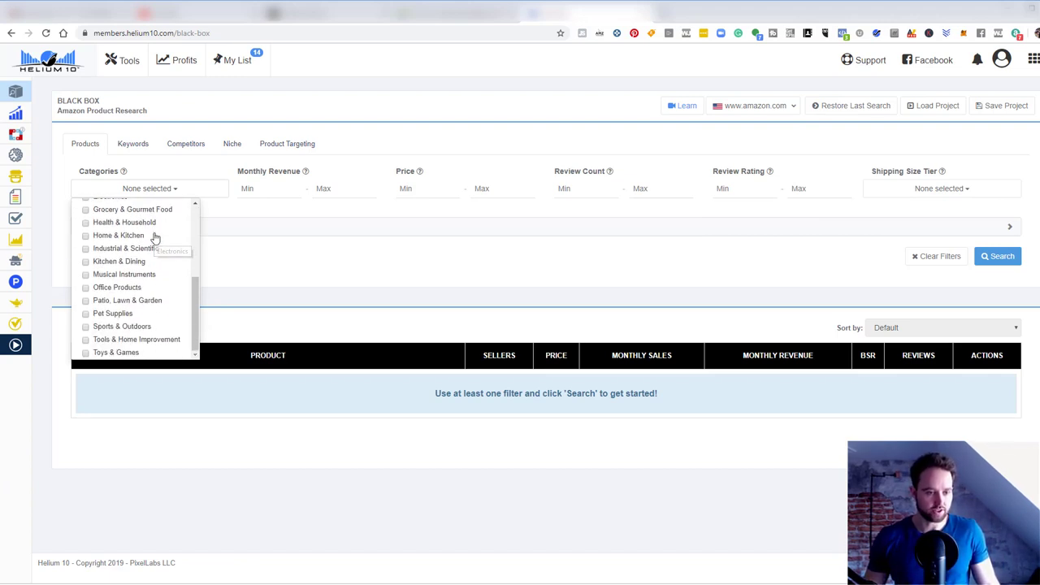
pyautogui.click(86, 249)
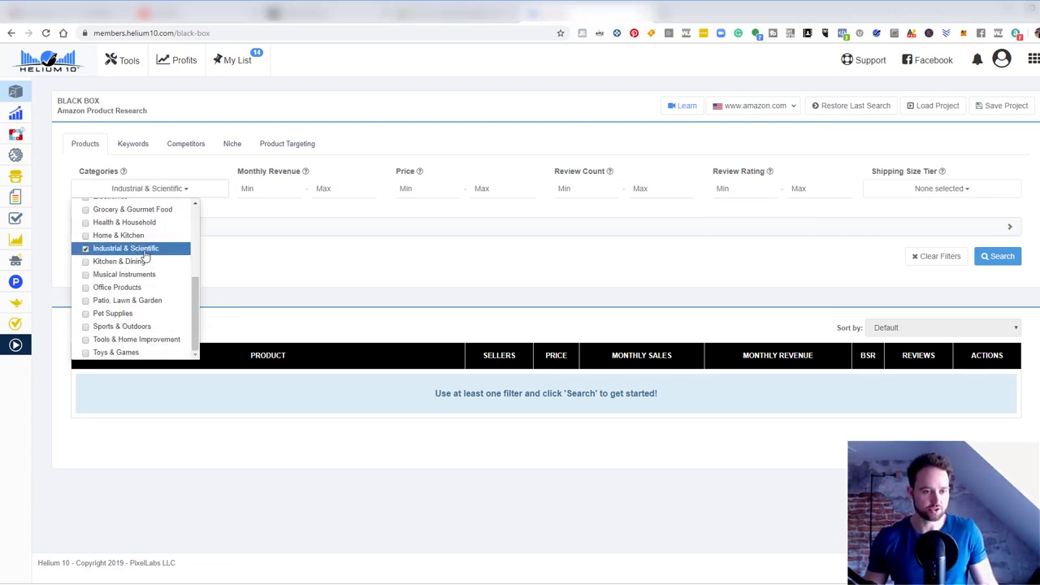
pyautogui.click(387, 263)
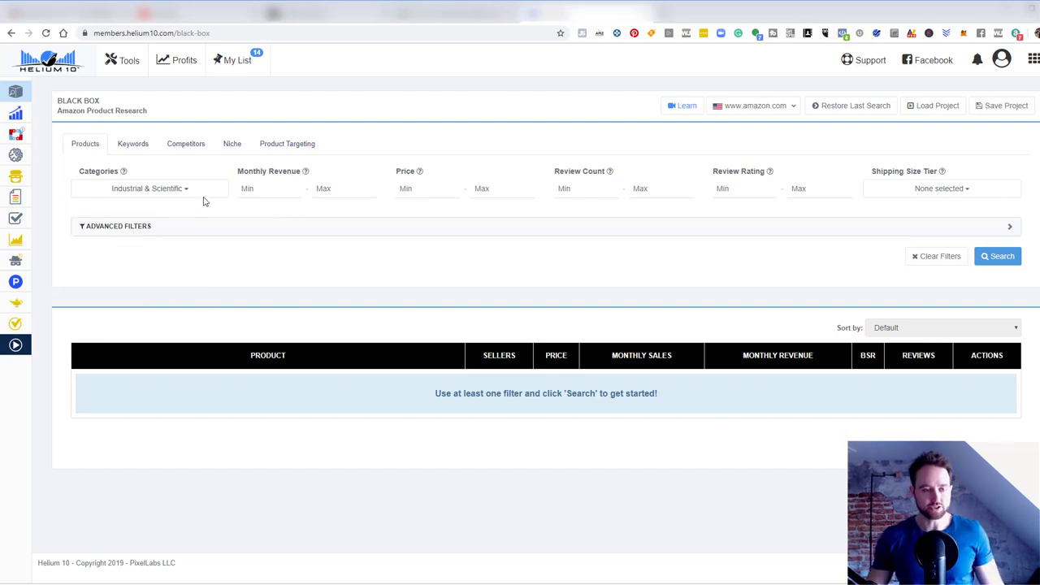
pyautogui.click(171, 194)
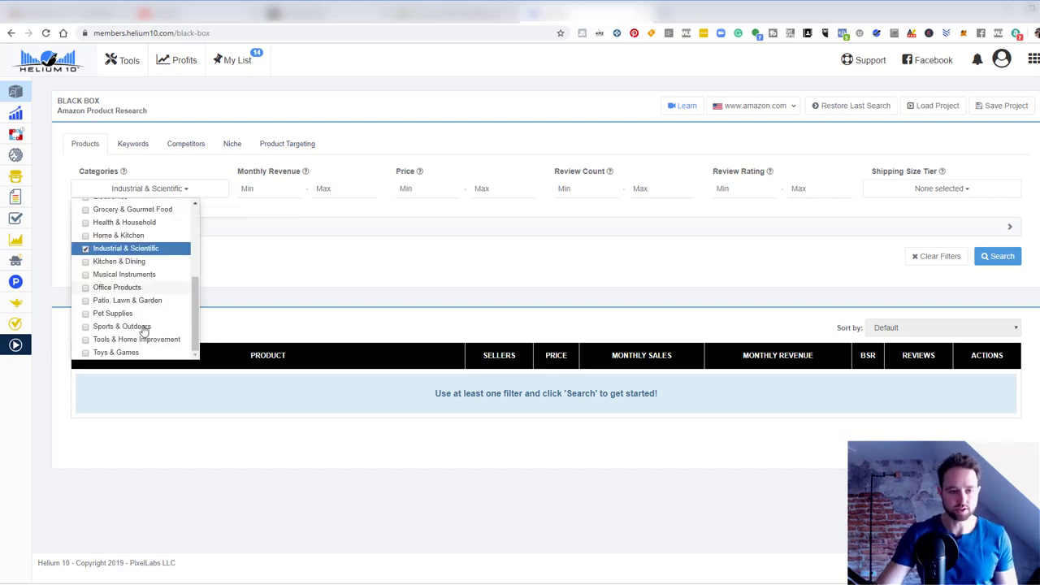
pyautogui.click(336, 262)
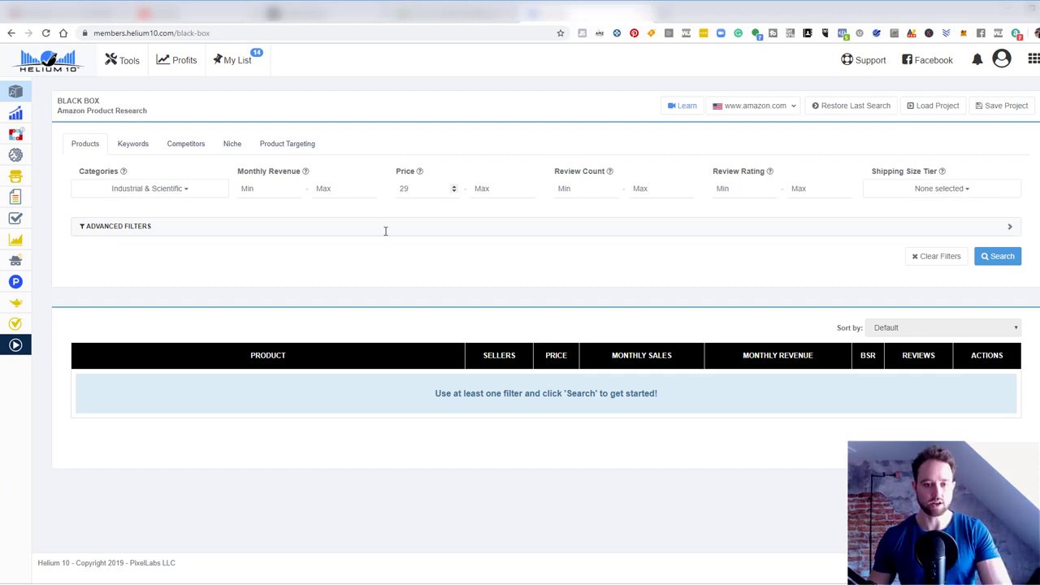
# - Cap review count at 70, select Small and Large Standard-Size tiers, and expand Advanced Filters
pyautogui.click(587, 191)
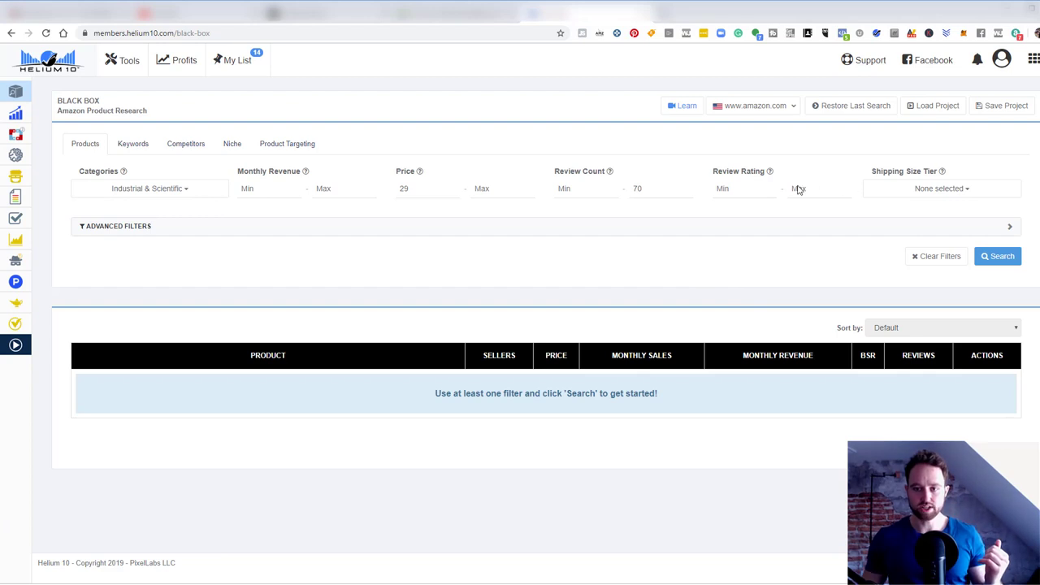
pyautogui.click(958, 191)
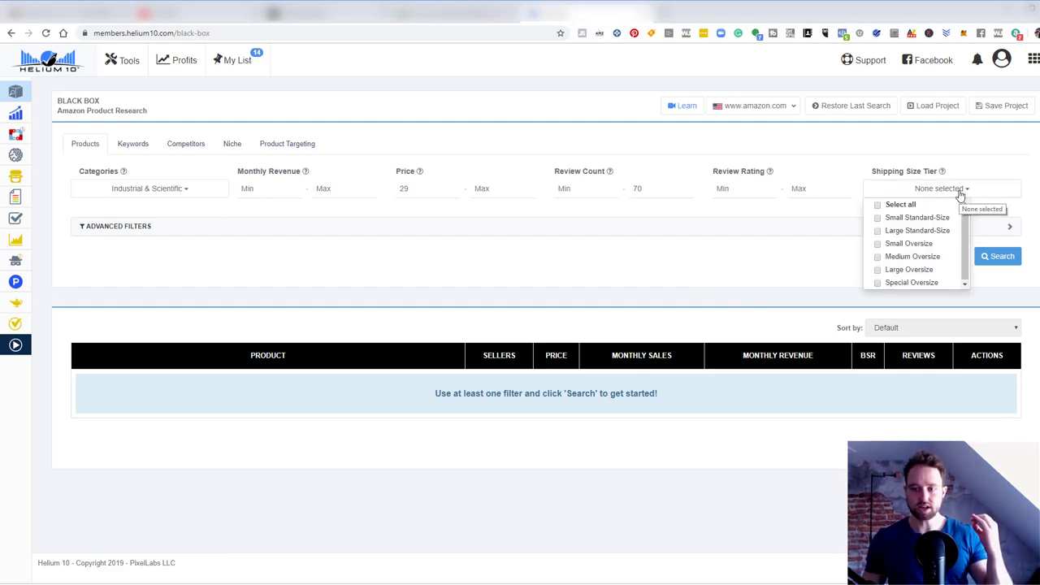
pyautogui.click(878, 219)
pyautogui.click(877, 231)
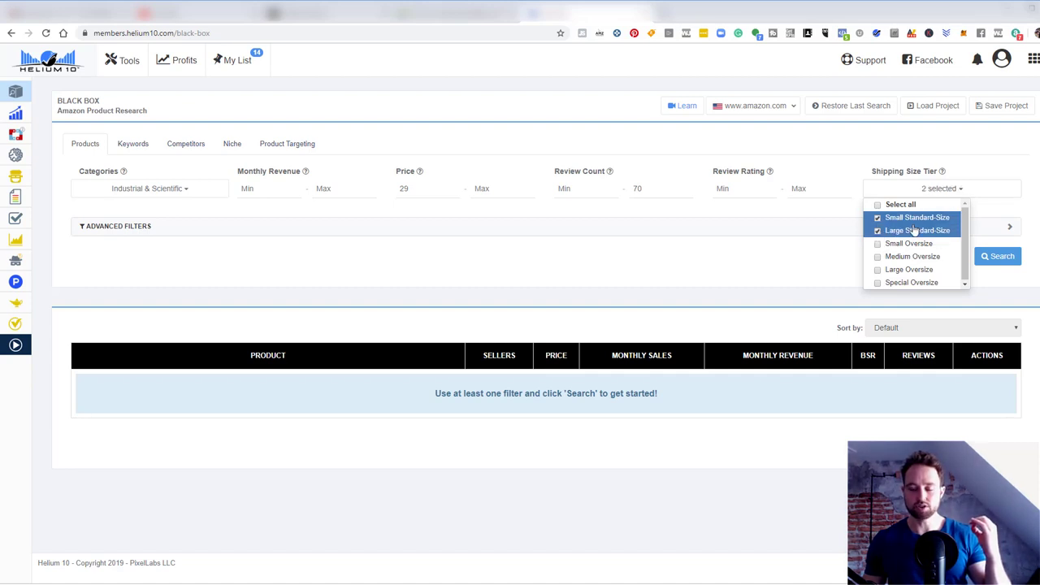
pyautogui.click(594, 268)
pyautogui.click(203, 229)
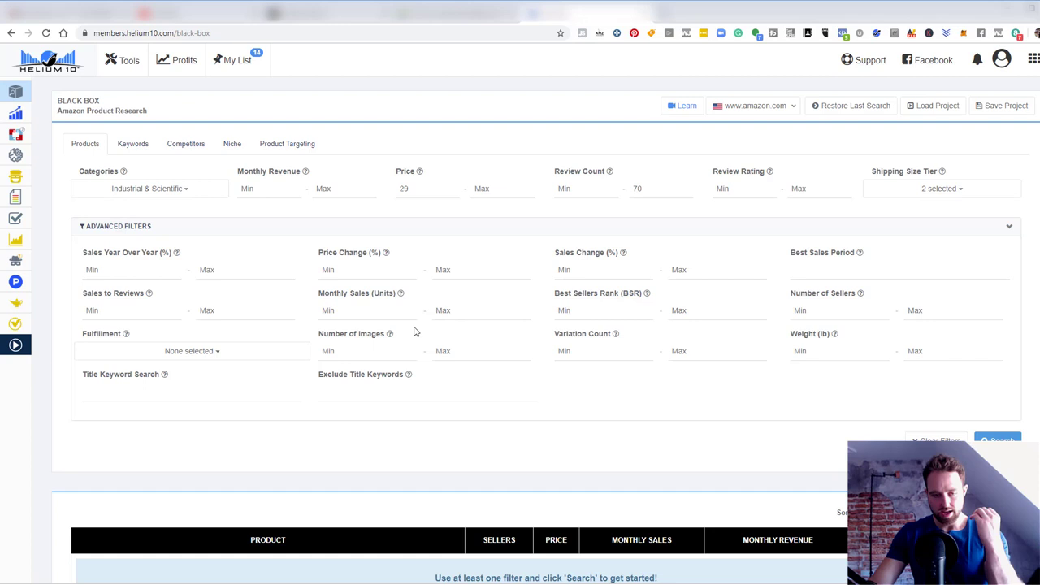
# - Enter 300 as the minimum Monthly Sales (Units)
pyautogui.click(363, 315)
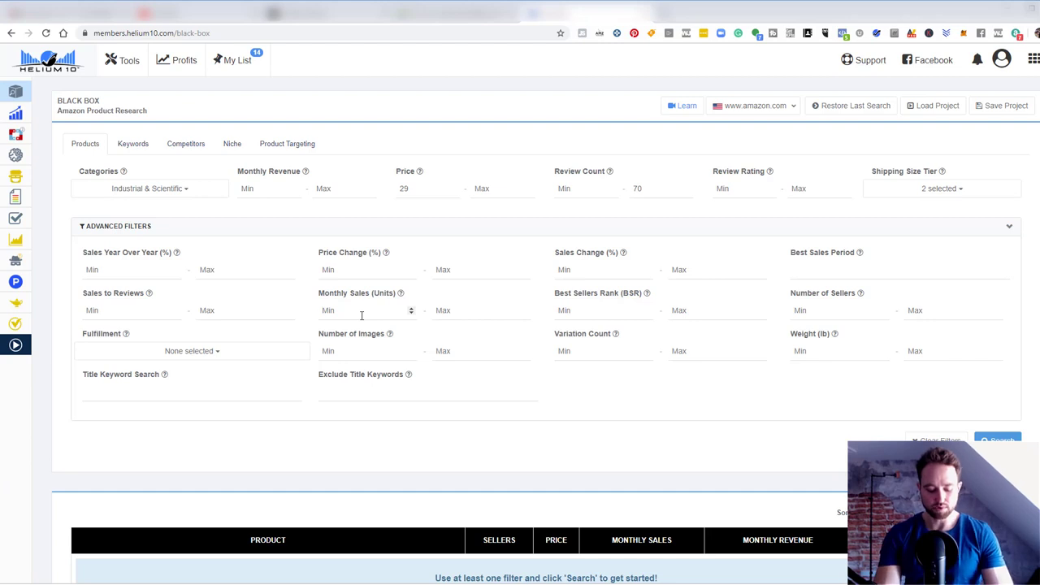
pyautogui.write('300')
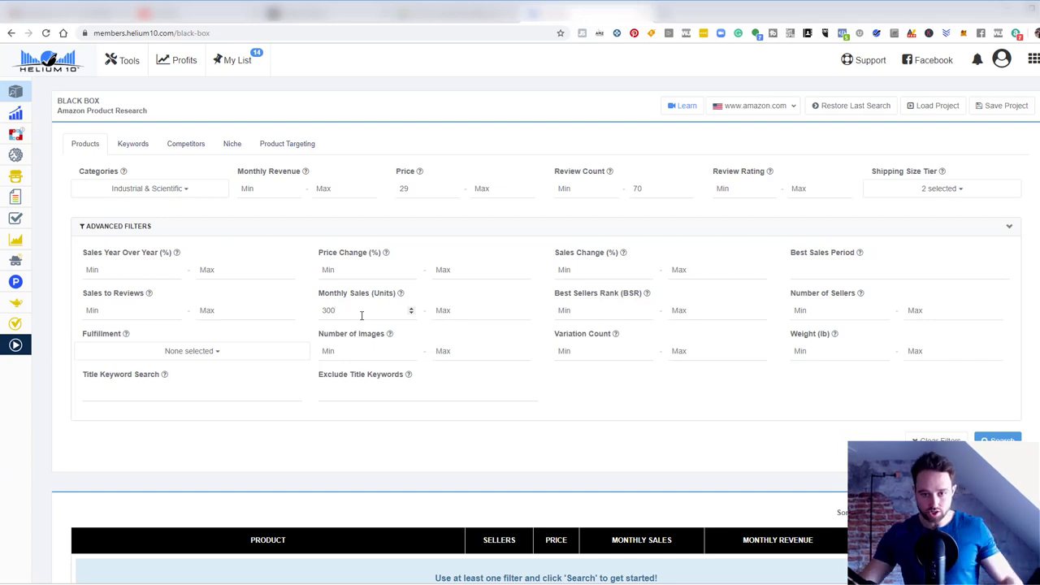
pyautogui.click(575, 319)
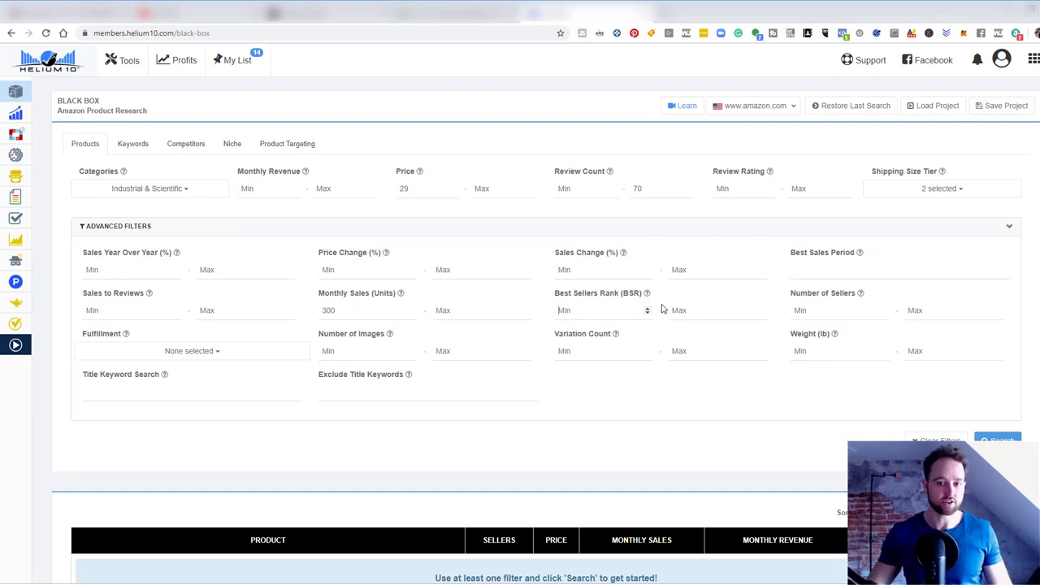
pyautogui.click(603, 311)
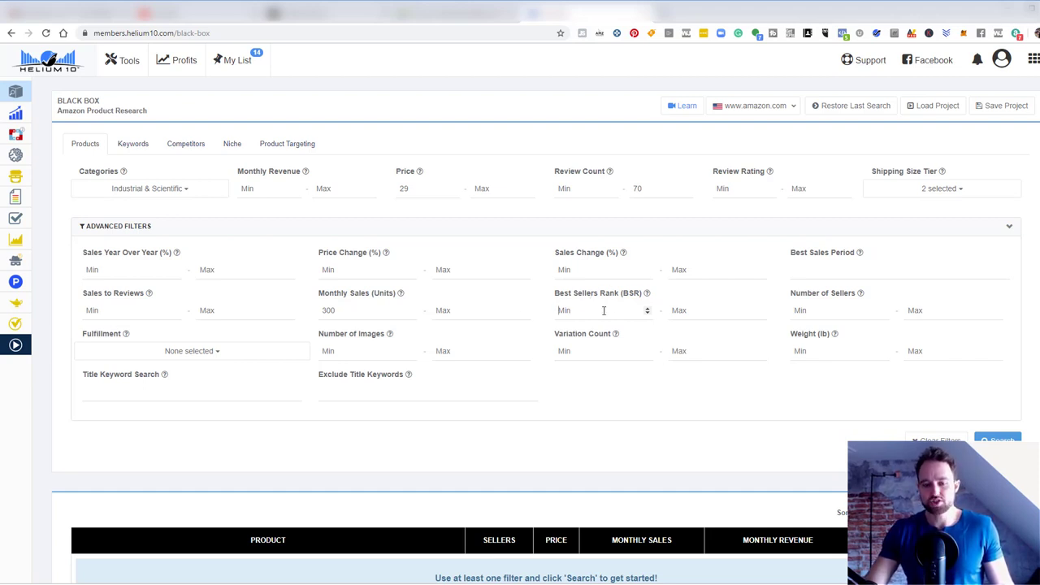
pyautogui.click(344, 317)
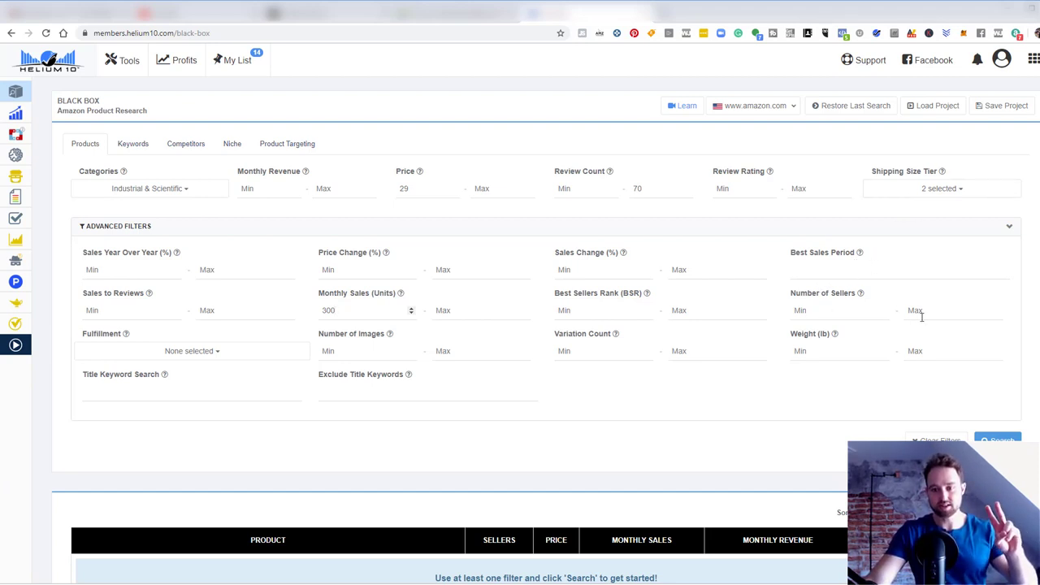
pyautogui.click(951, 310)
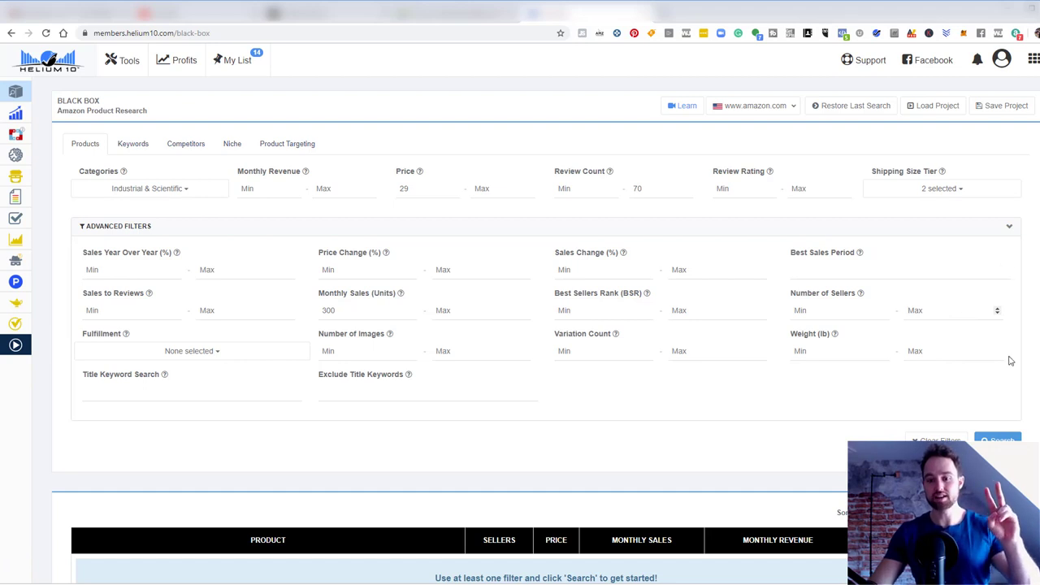
pyautogui.click(941, 306)
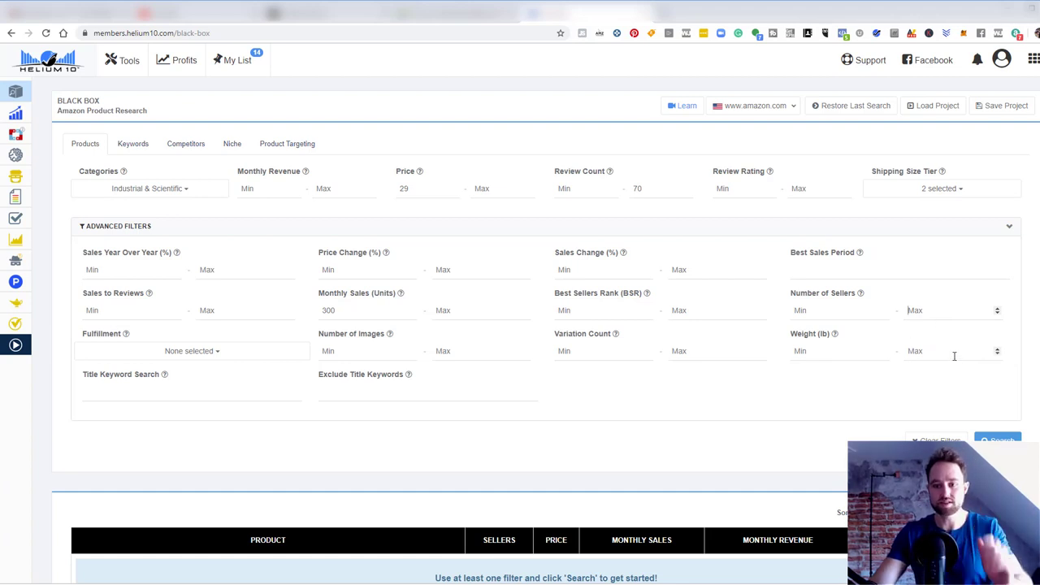
pyautogui.click(197, 354)
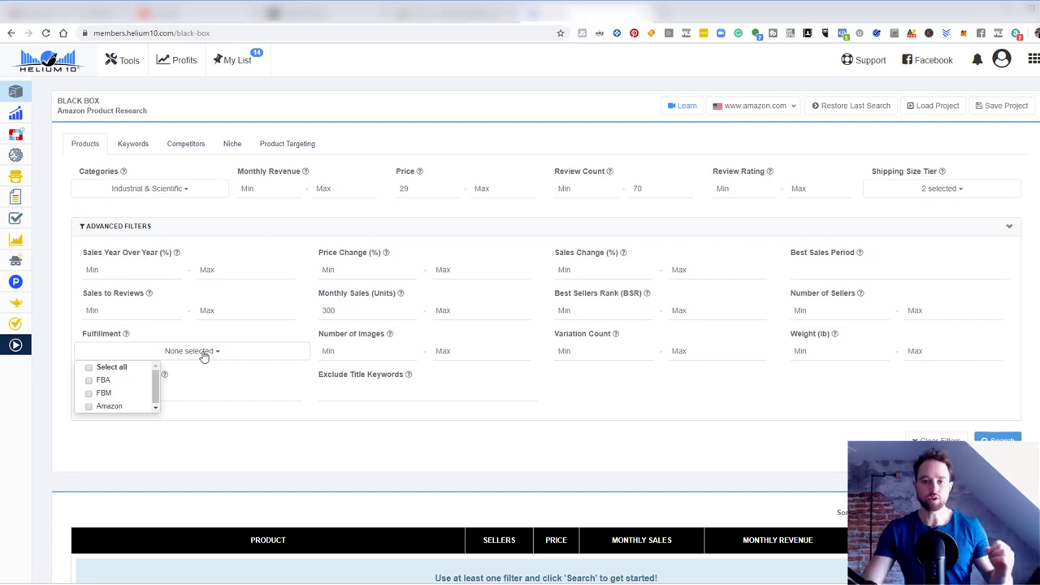
pyautogui.click(498, 412)
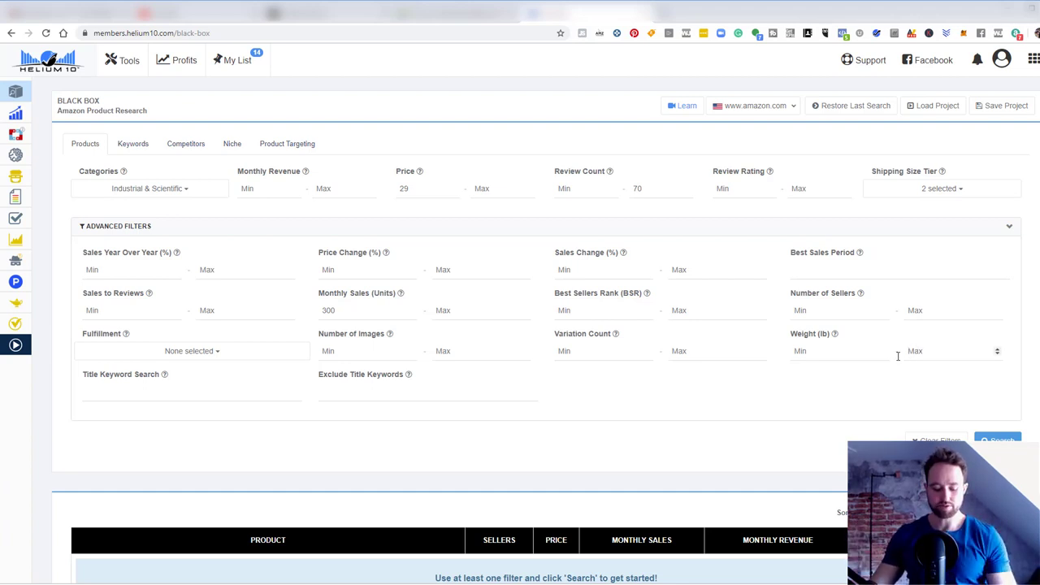
# - Enter 4 as the maximum weight in pounds
pyautogui.write('4')
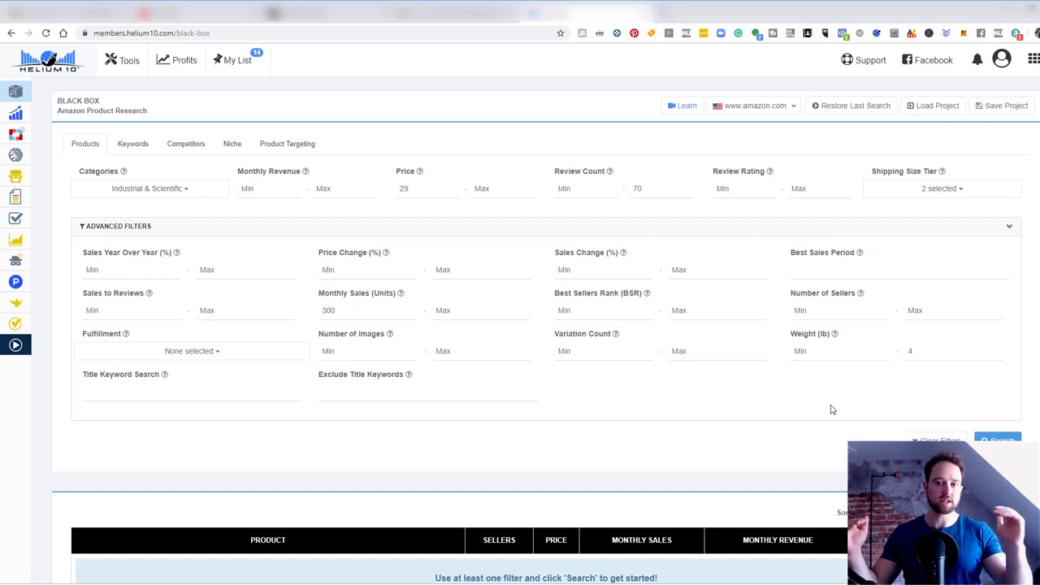
pyautogui.click(978, 193)
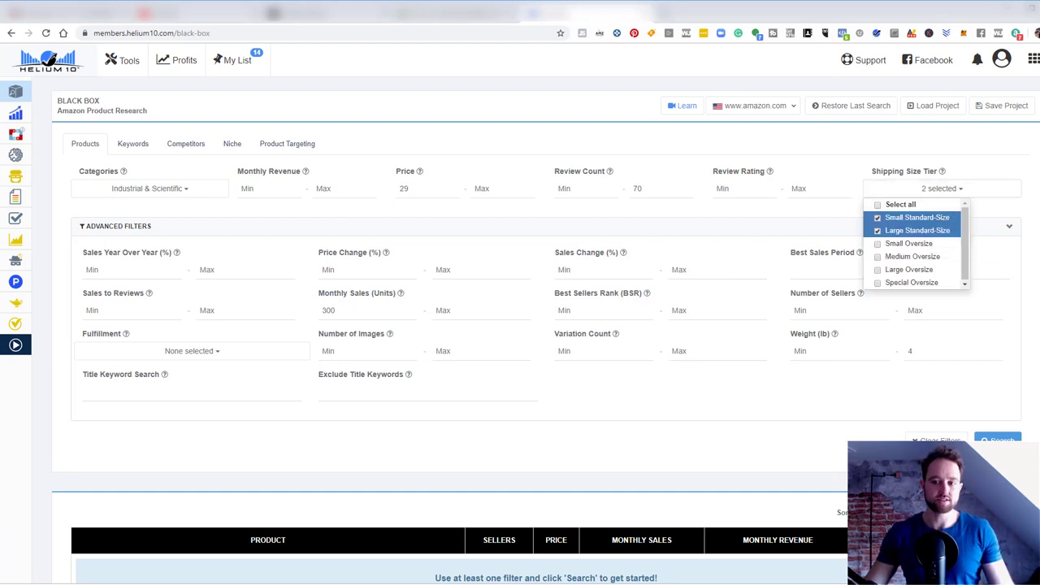
pyautogui.click(1028, 210)
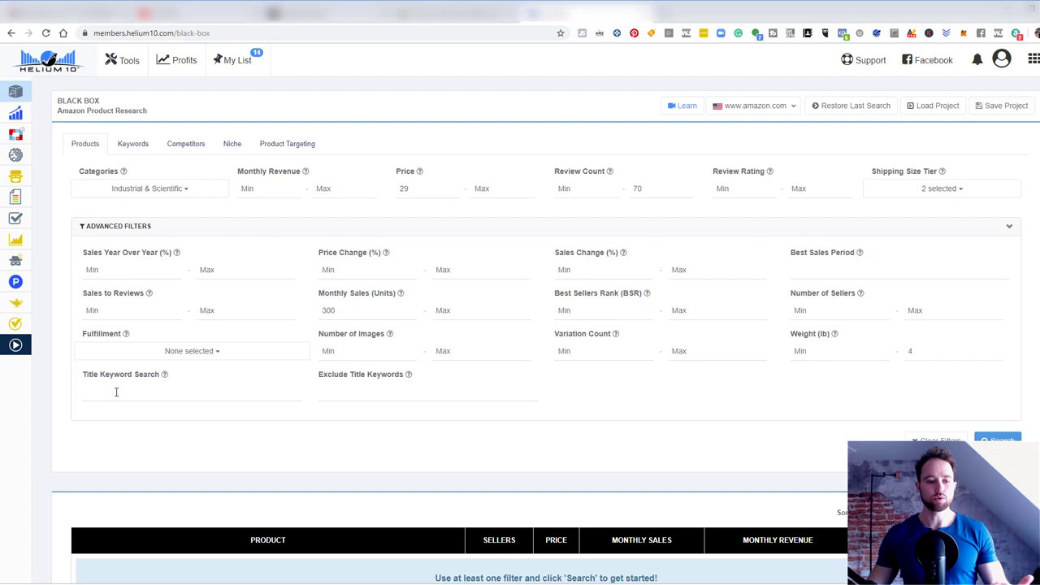
# - Click into Exclude Title Keywords and leave it empty
pyautogui.click(337, 391)
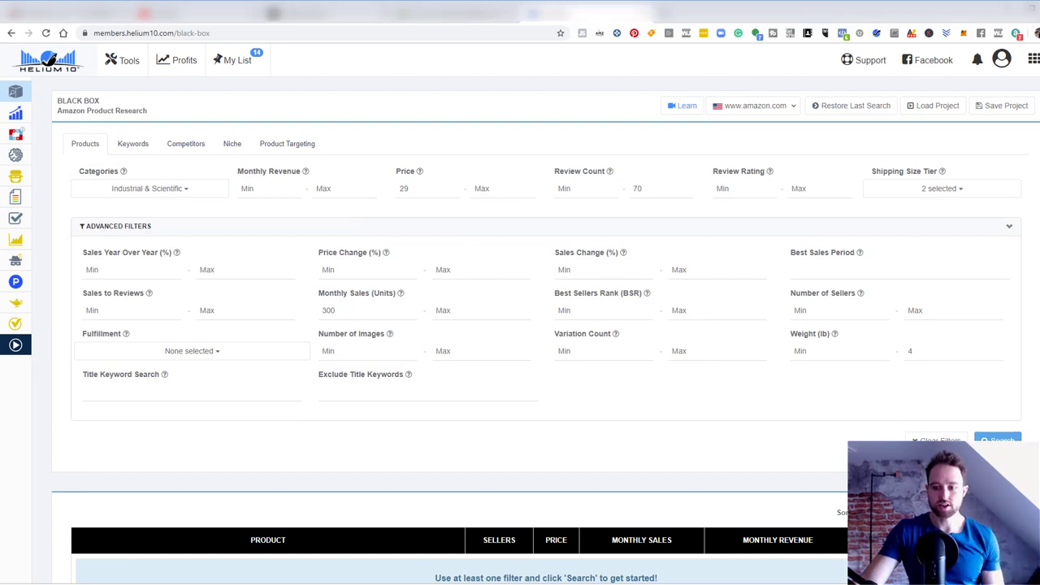
# - Run the Black Box search and scroll up to the 100-products-found table
pyautogui.click(998, 440)
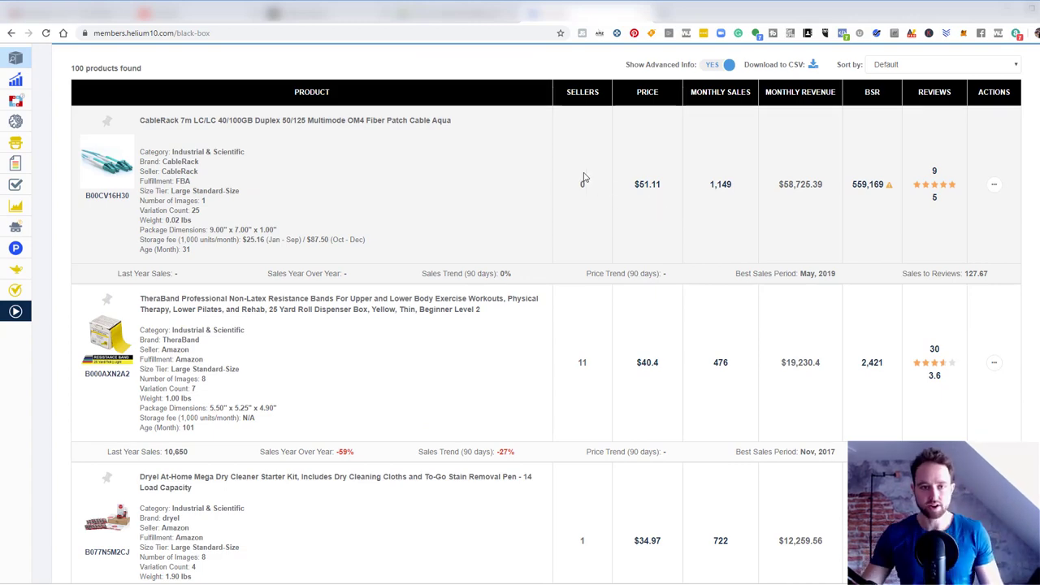
pyautogui.scroll(1, 306, 213)
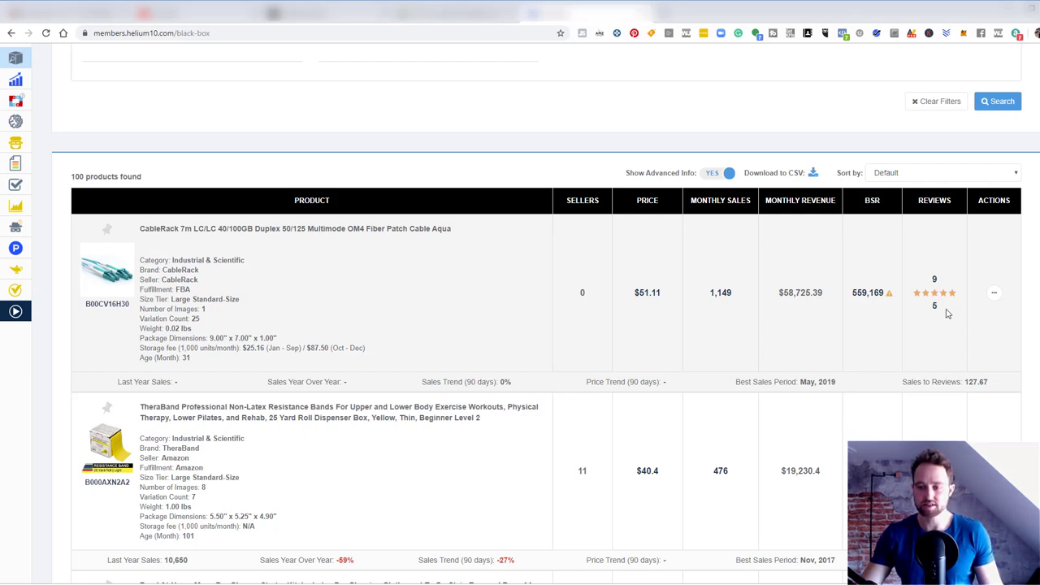
pyautogui.click(991, 297)
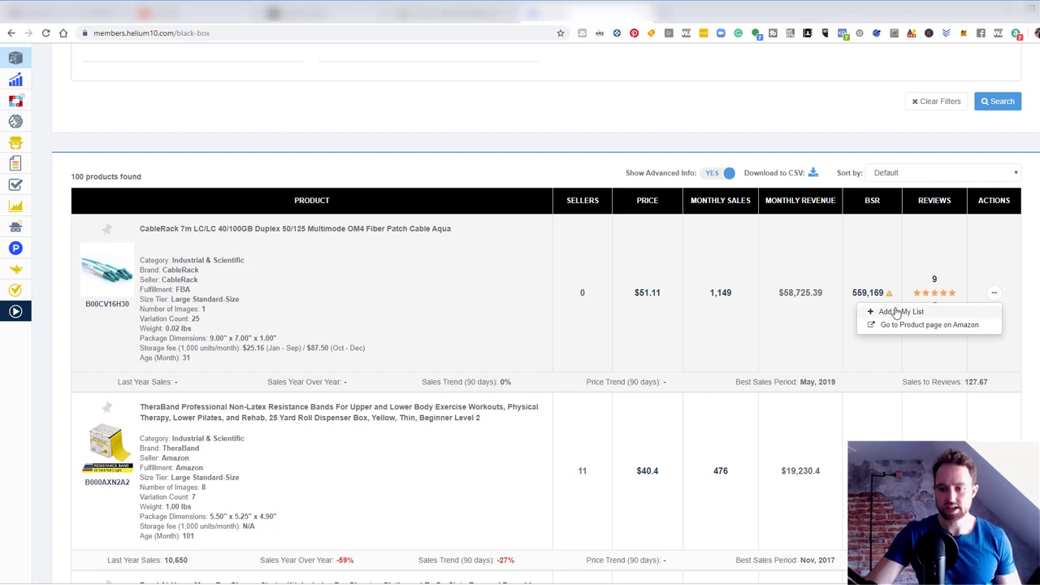
pyautogui.click(999, 356)
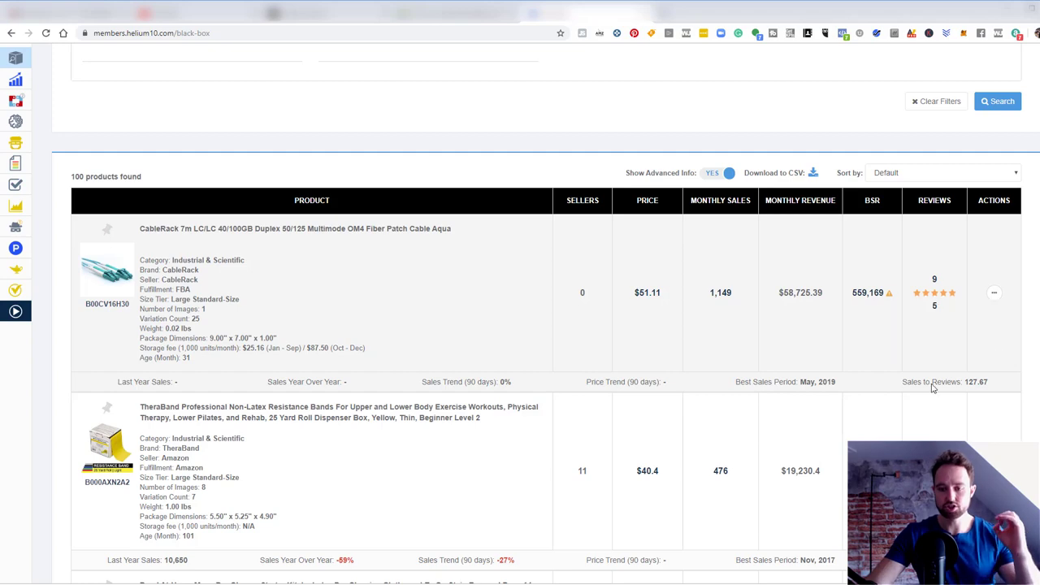
pyautogui.scroll(5, 251, 236)
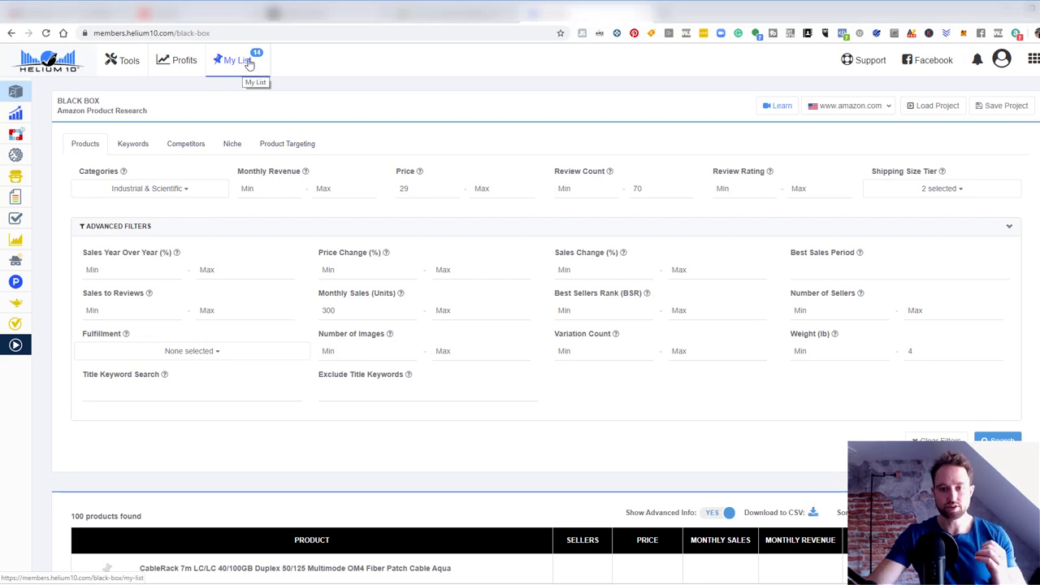
pyautogui.scroll(-4, 587, 247)
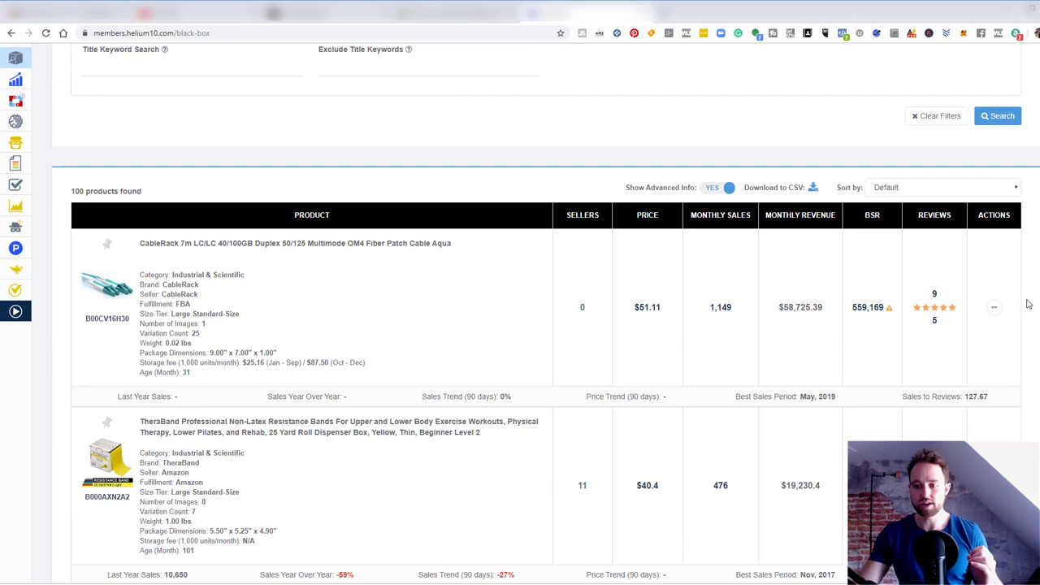
pyautogui.scroll(-6, 1025, 304)
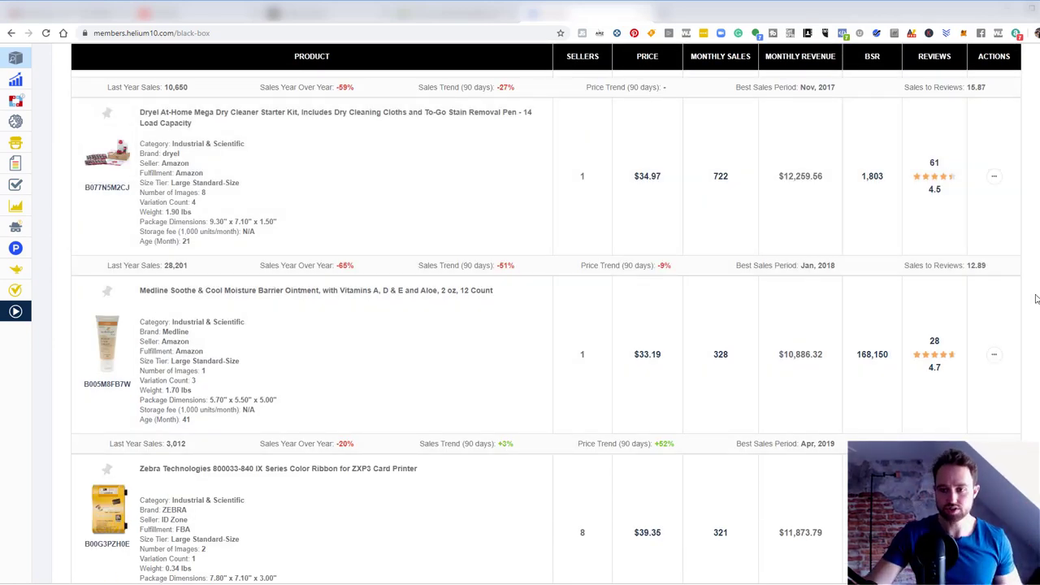
pyautogui.scroll(-1, 1035, 294)
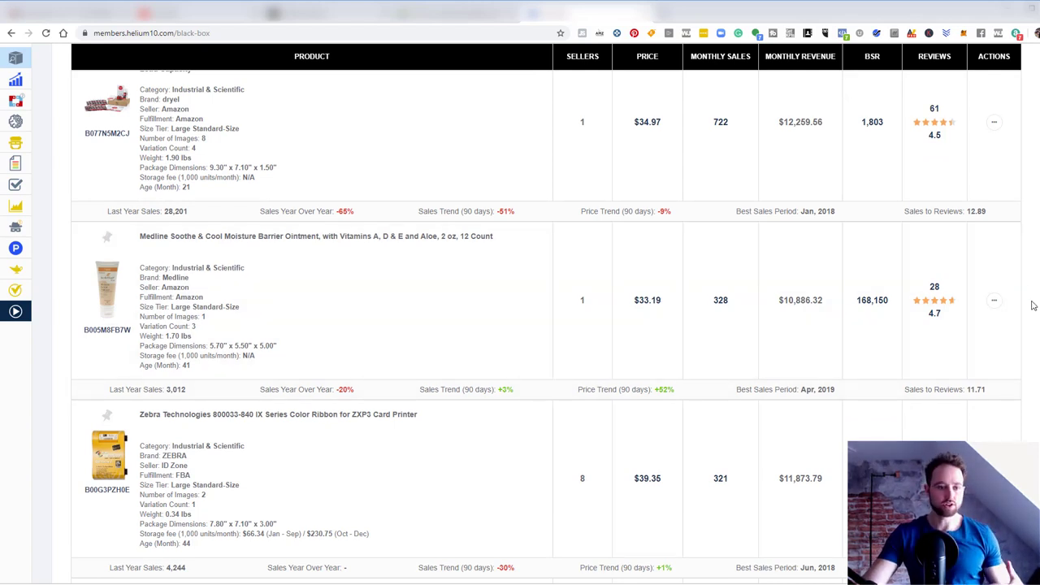
pyautogui.scroll(-5, 1034, 307)
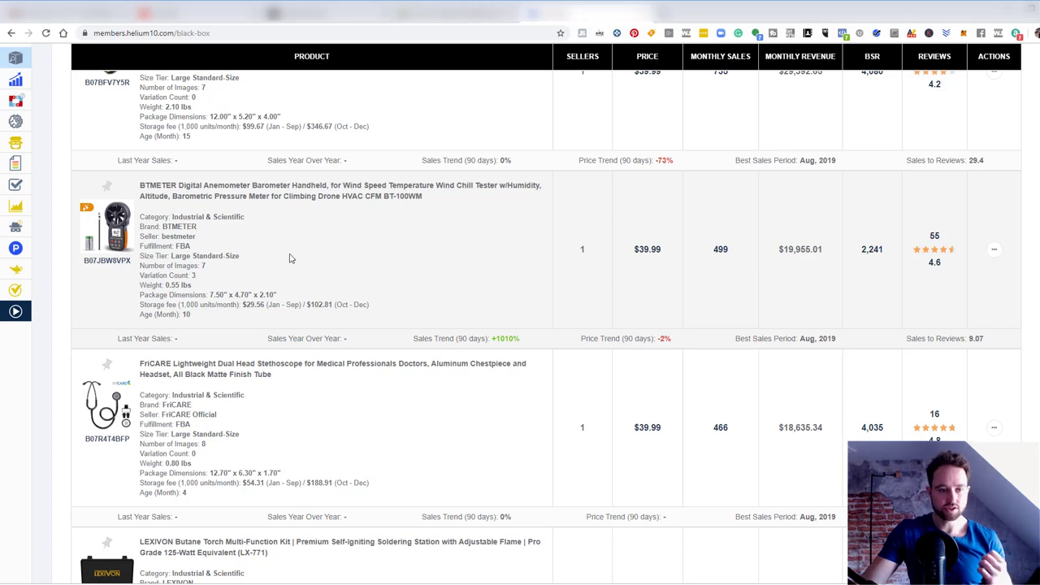
# - Add the BTMETER anemometer to My List from its Actions menu
pyautogui.scroll(-1, 98, 244)
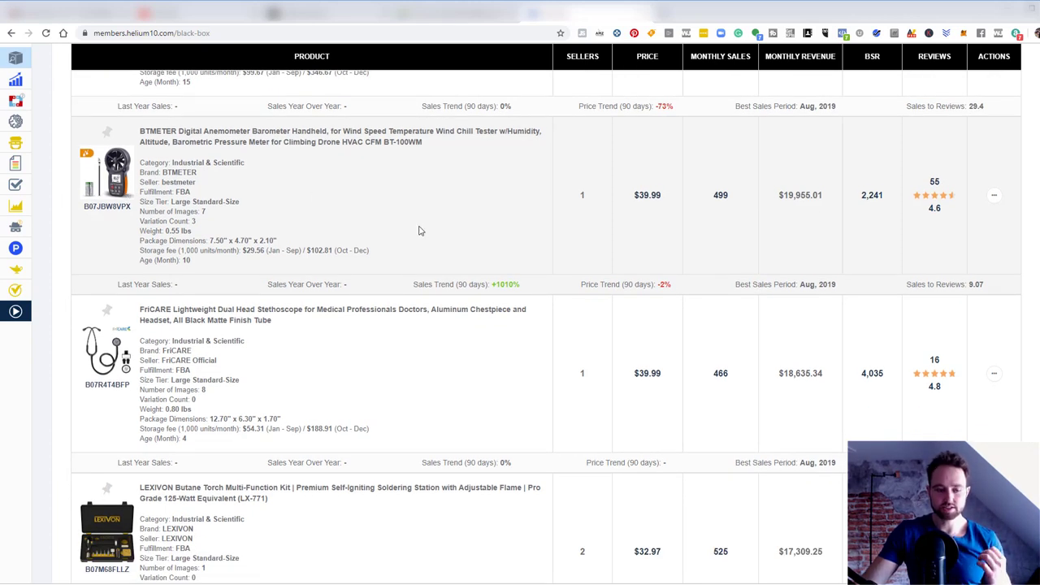
pyautogui.scroll(-2, 419, 227)
pyautogui.scroll(3, 398, 222)
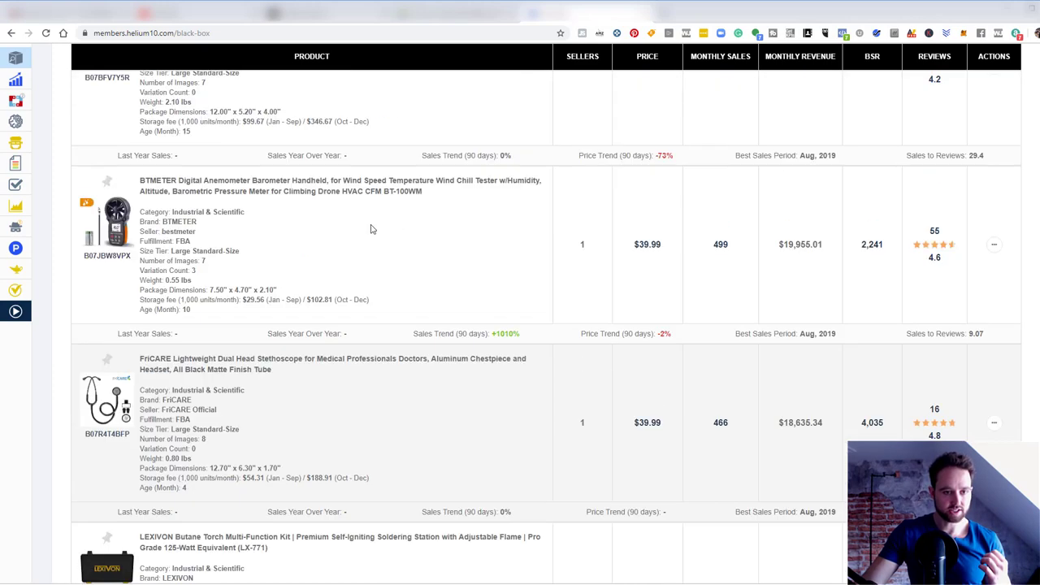
pyautogui.click(994, 244)
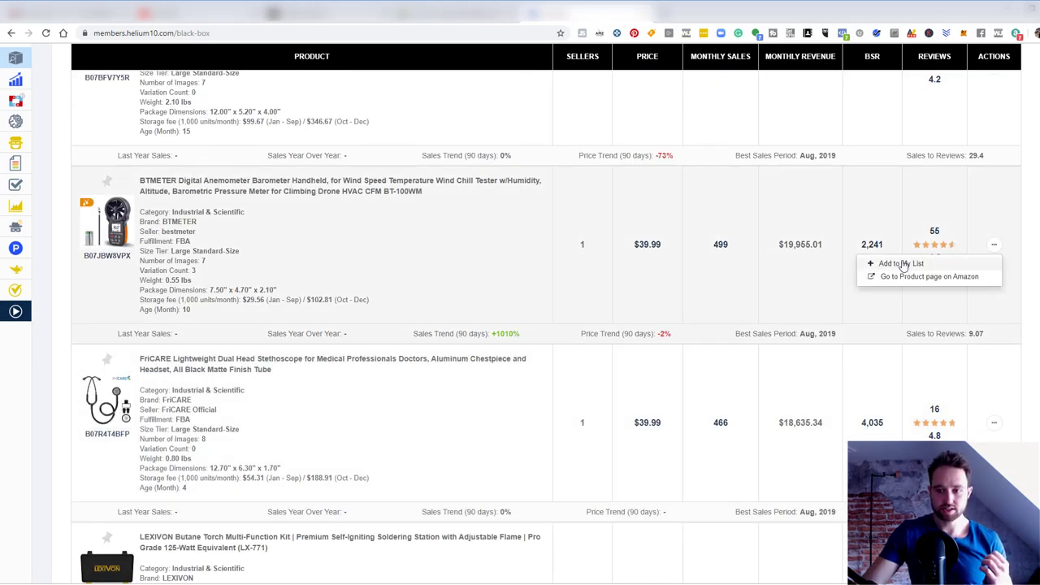
pyautogui.click(885, 262)
# - Add the FriCARE stethoscope to My List from its Actions menu
pyautogui.scroll(-3, 472, 286)
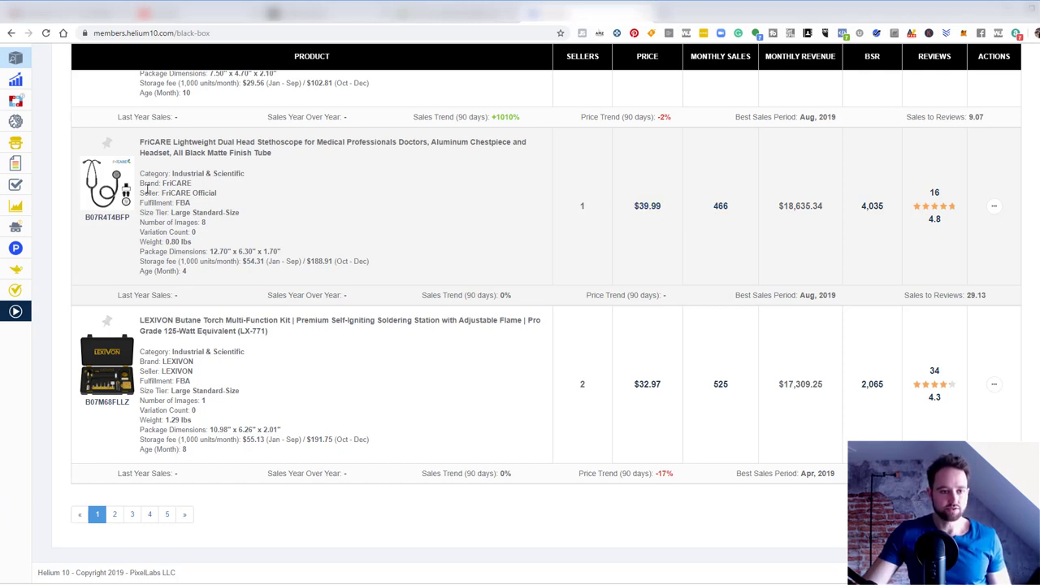
pyautogui.click(995, 208)
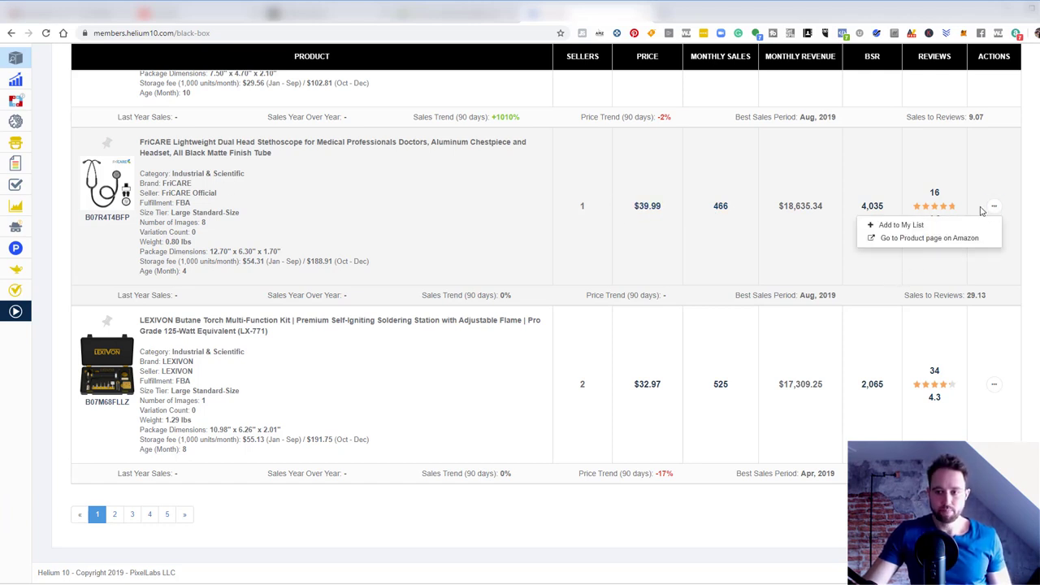
pyautogui.click(891, 225)
pyautogui.scroll(10, 297, 357)
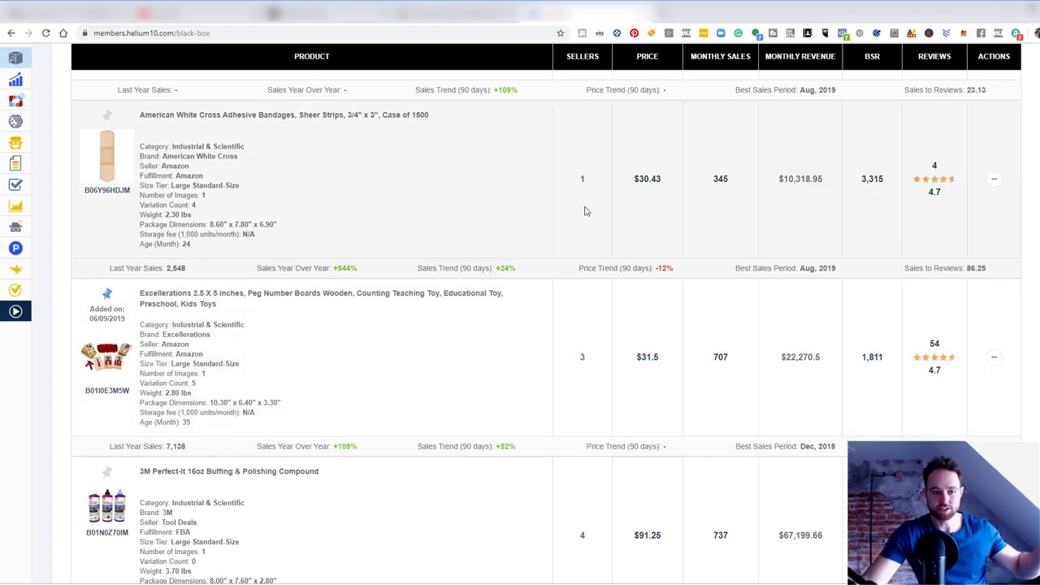
# - Scroll down the reloaded Black Box page with empty filters and no results
pyautogui.scroll(-1, 499, 325)
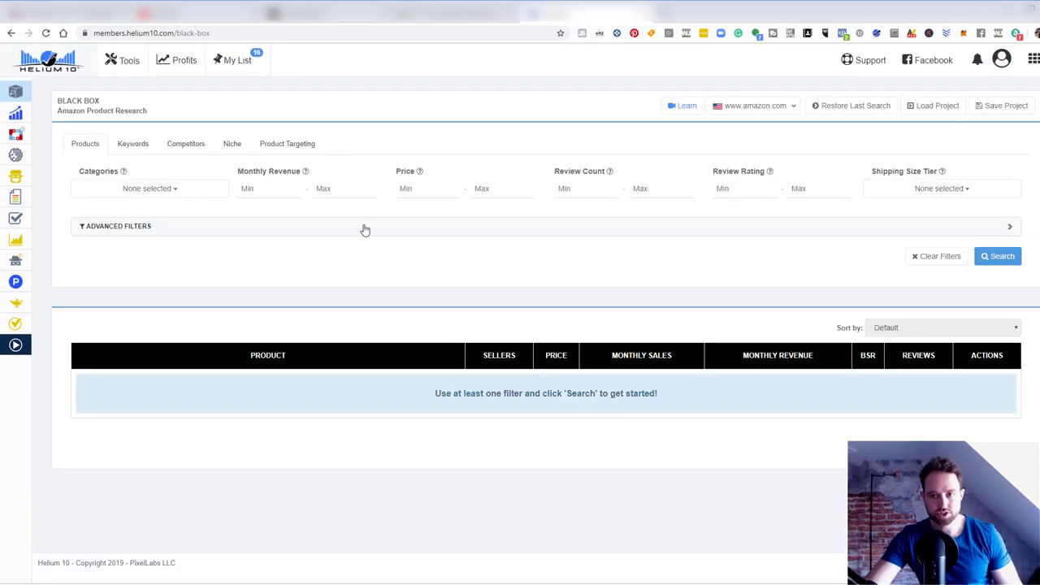
# - Open My List to view the 16 saved products
pyautogui.click(243, 65)
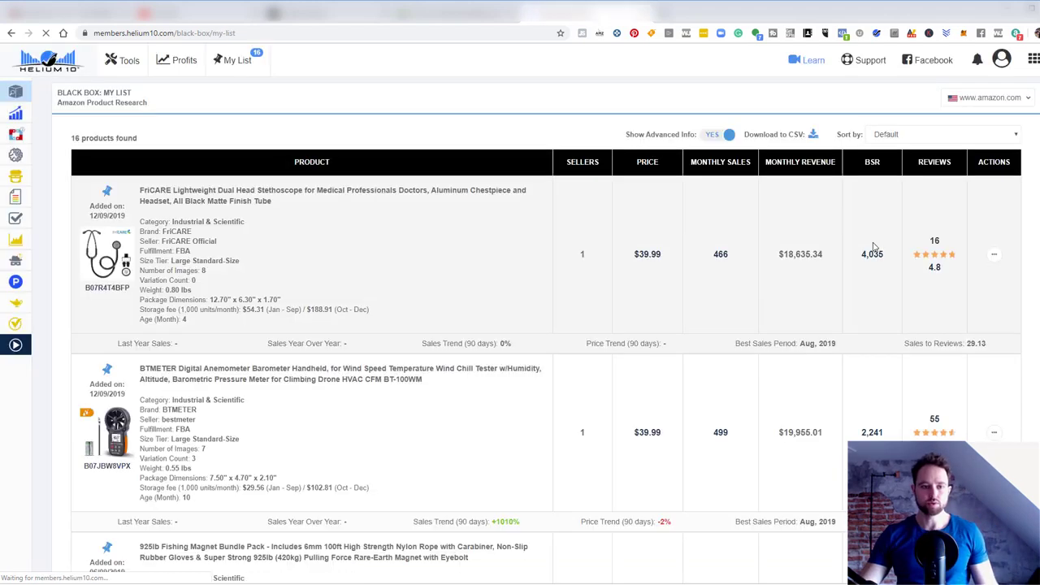